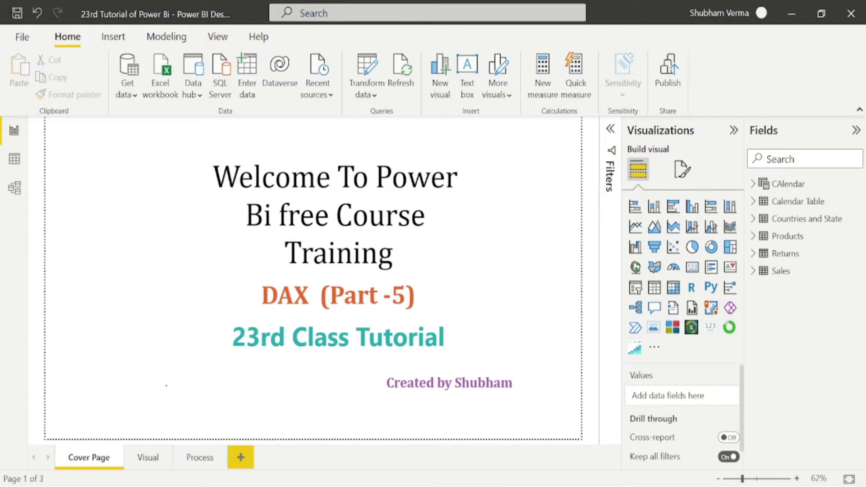
- Switch from Power BI Desktop to the browser showing the DAX function reference
key("alt+Tab")
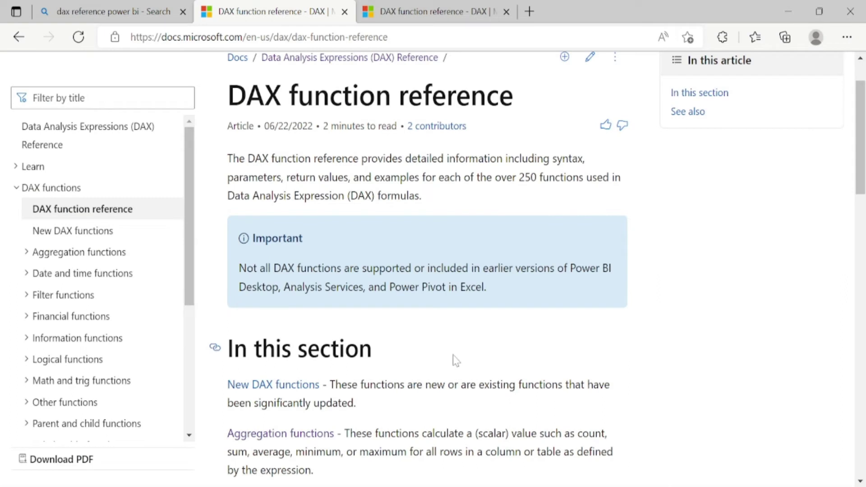
- Open the DAX Filter functions page, highlight FILTER in its table, then return to Power BI
scroll(455, 359, "down", 4)
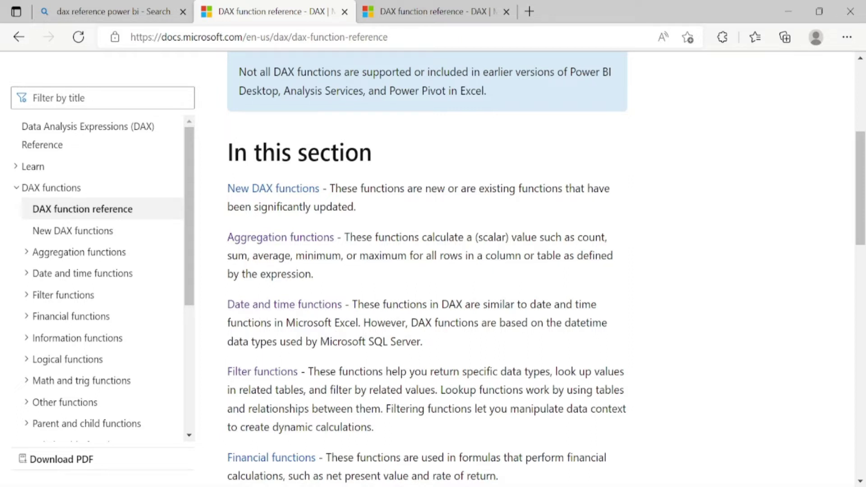
left_click(263, 381)
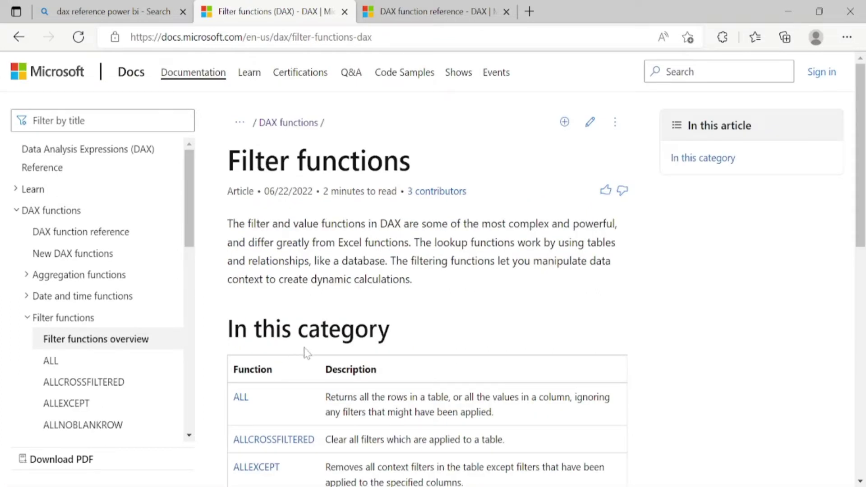
scroll(412, 341, "down", 3)
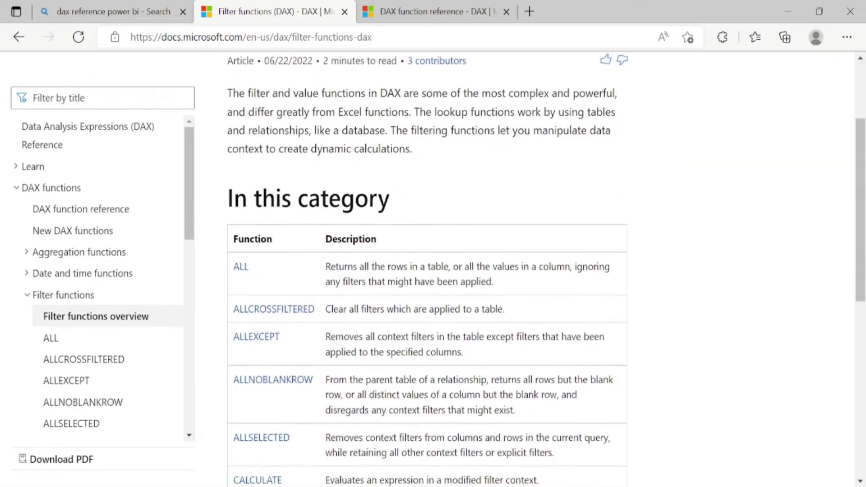
scroll(322, 332, "down", 4)
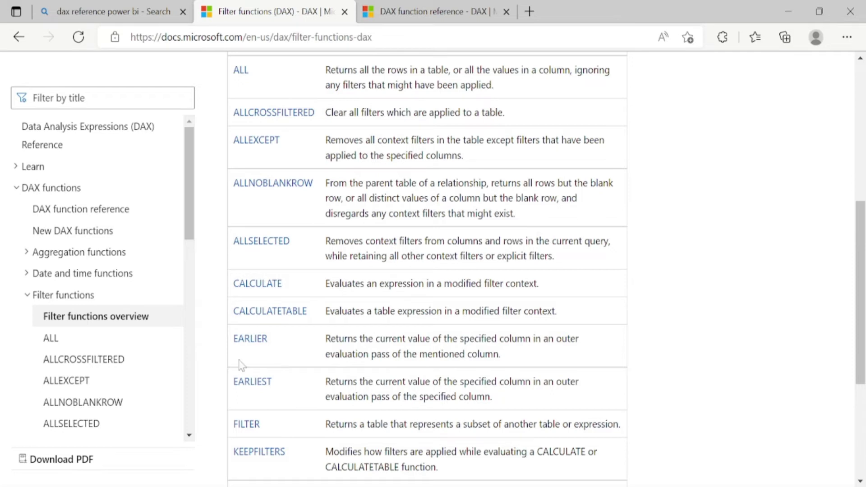
scroll(275, 408, "down", 1)
scroll(275, 408, "down", 2)
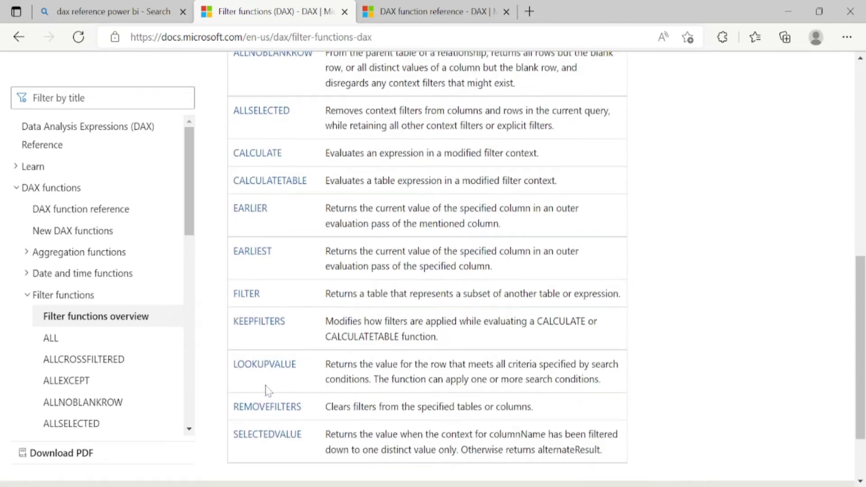
left_click_drag(276, 301, 232, 294)
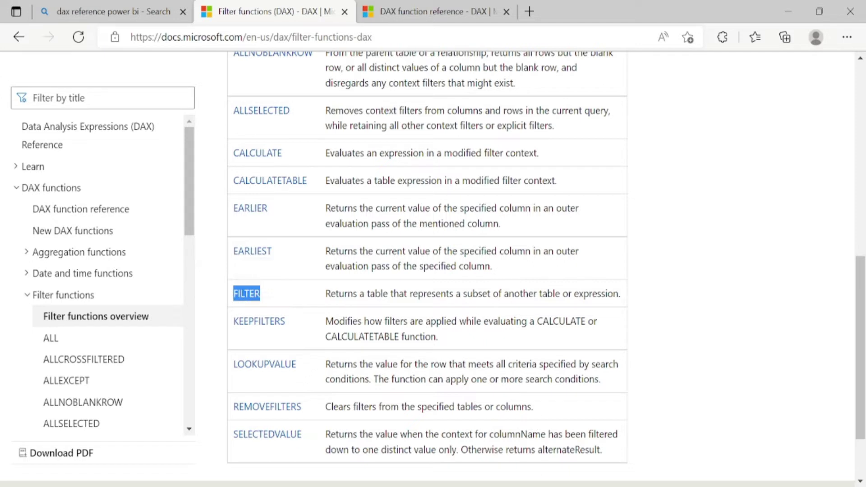
left_click(551, 477)
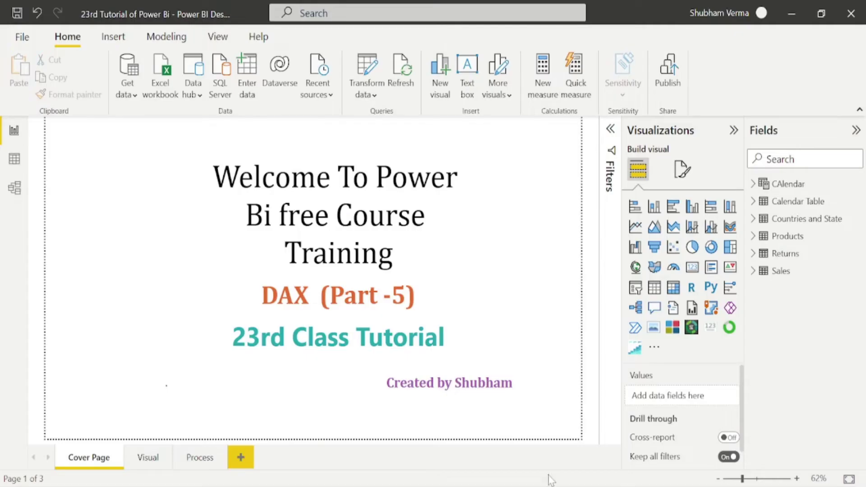
left_click(800, 272)
left_click(21, 160)
left_click(767, 276)
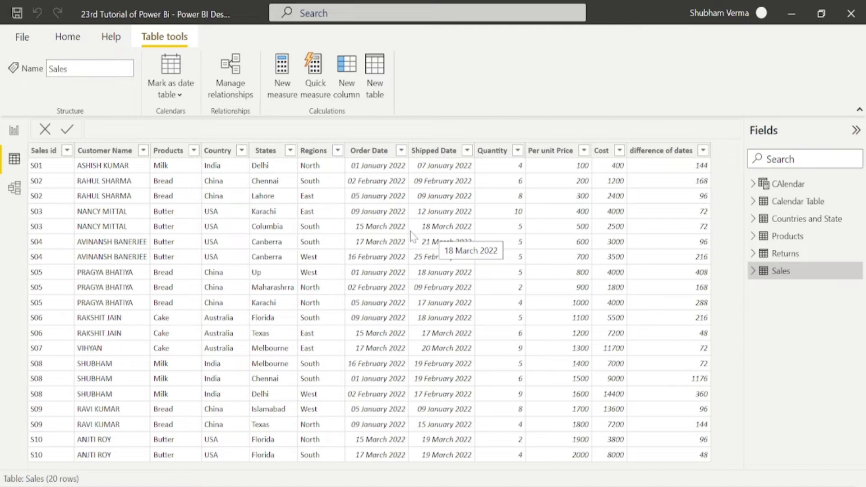
left_click(228, 153)
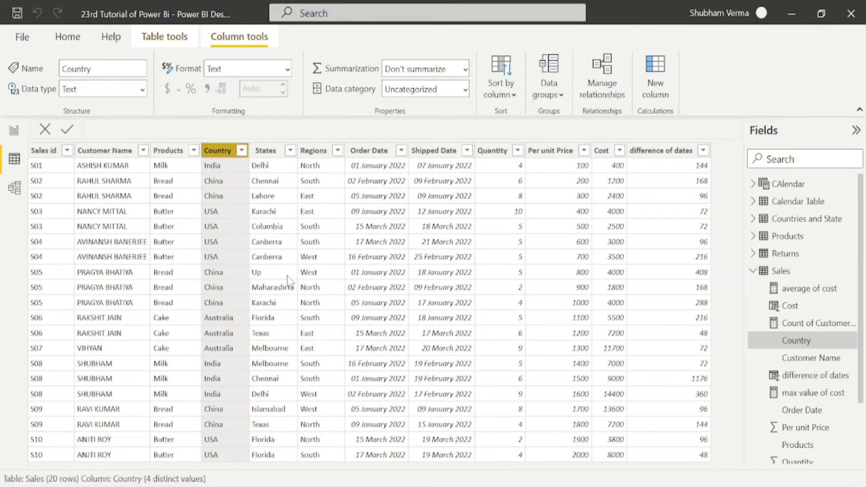
left_click(15, 133)
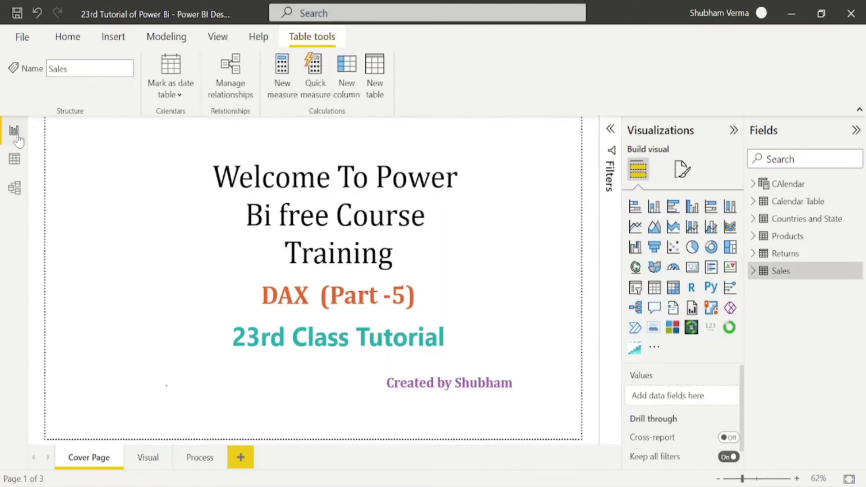
- Create a new calculated table and begin its formula as India = FILTER(Sales,
left_click(175, 40)
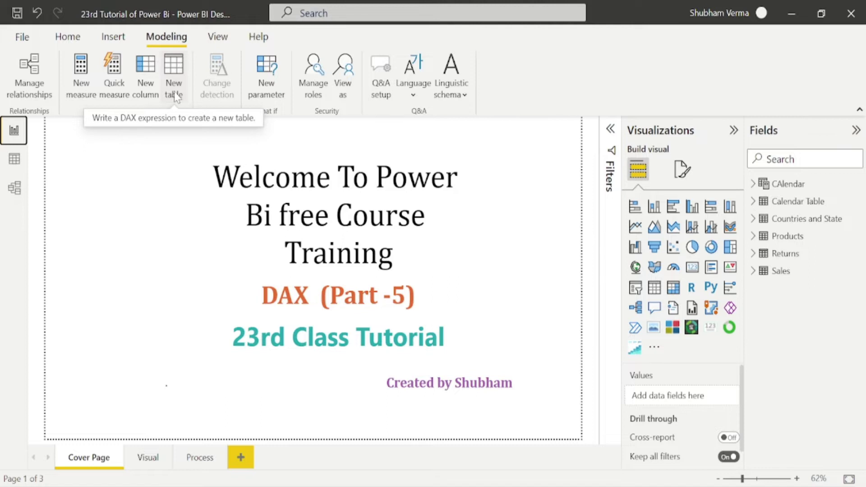
left_click(174, 90)
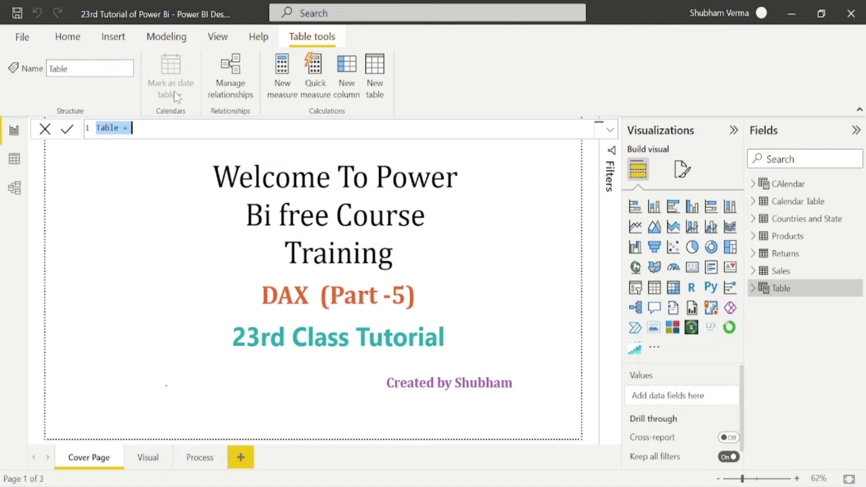
type("India =")
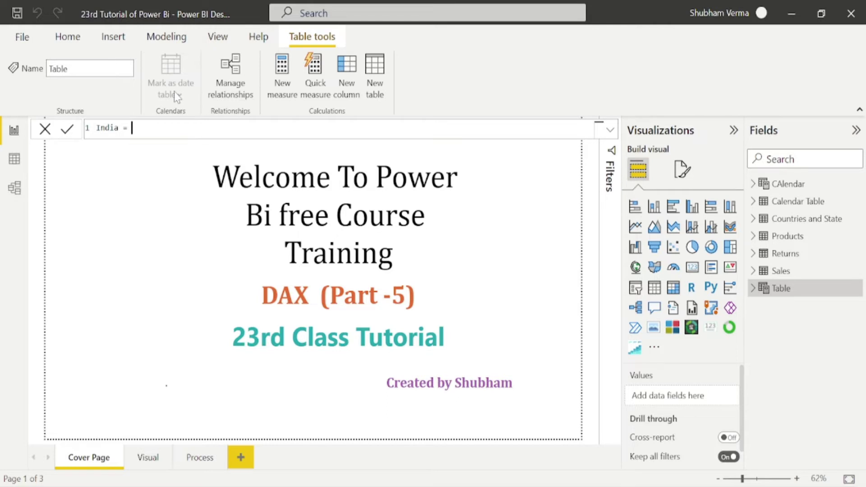
type("filter")
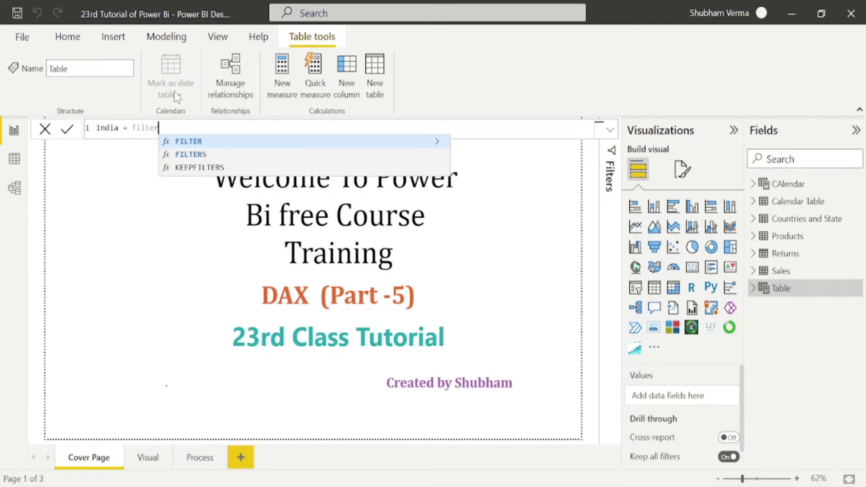
key("Tab")
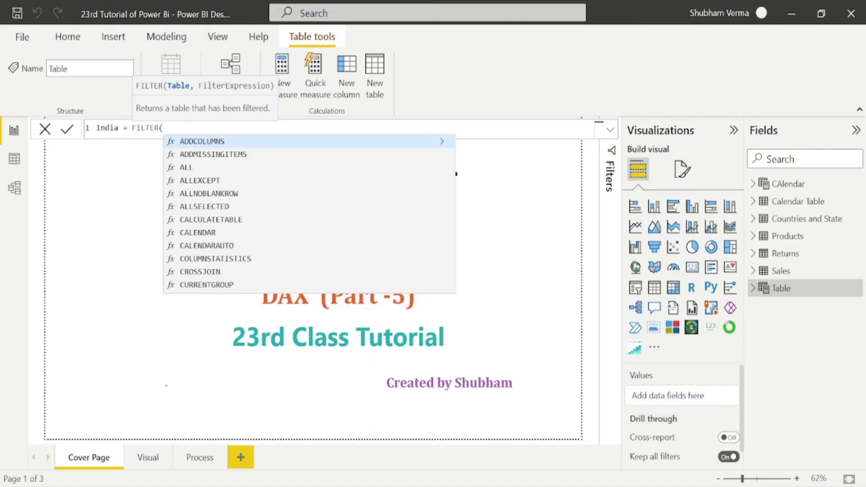
type("sales")
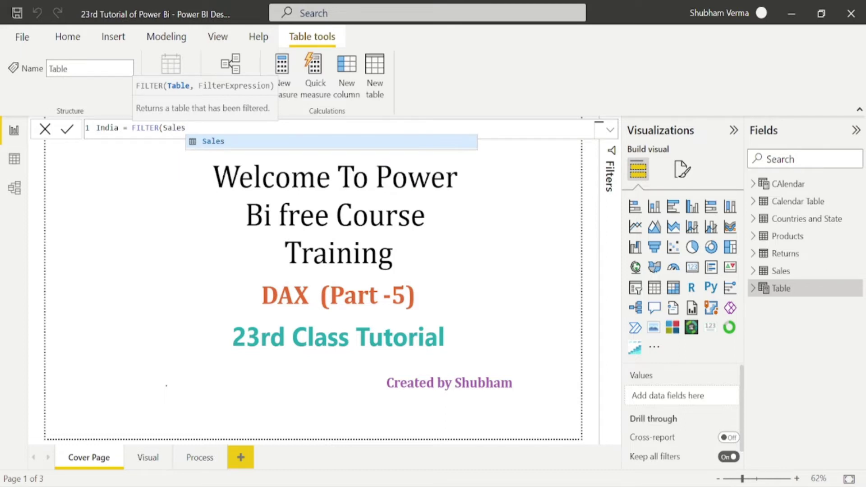
type(",")
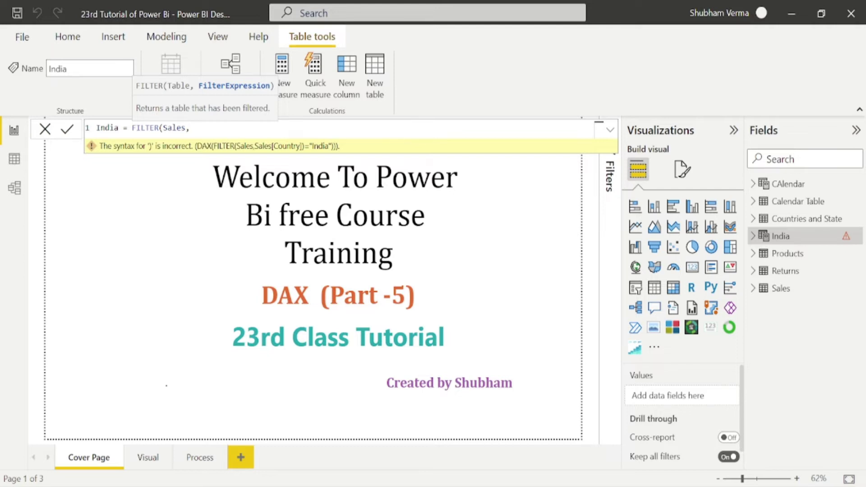
- Complete the formula as FILTER(Sales,Sales[Country]="India") and commit the India table
type("country")
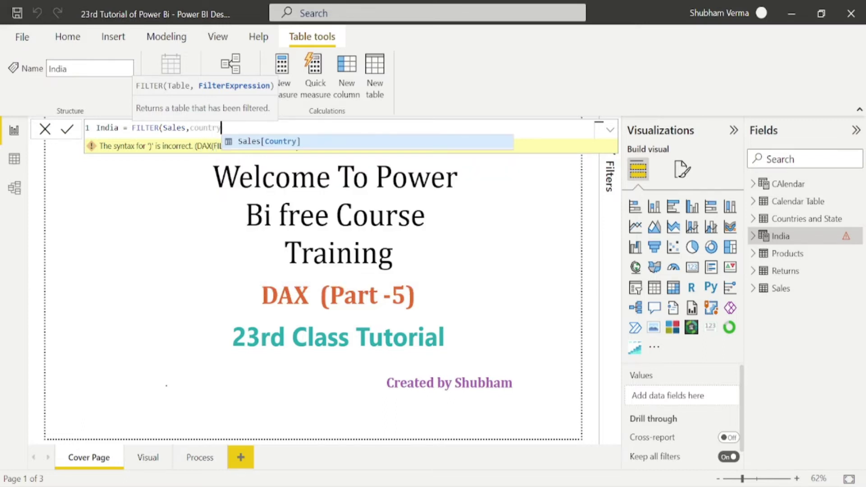
key("Tab")
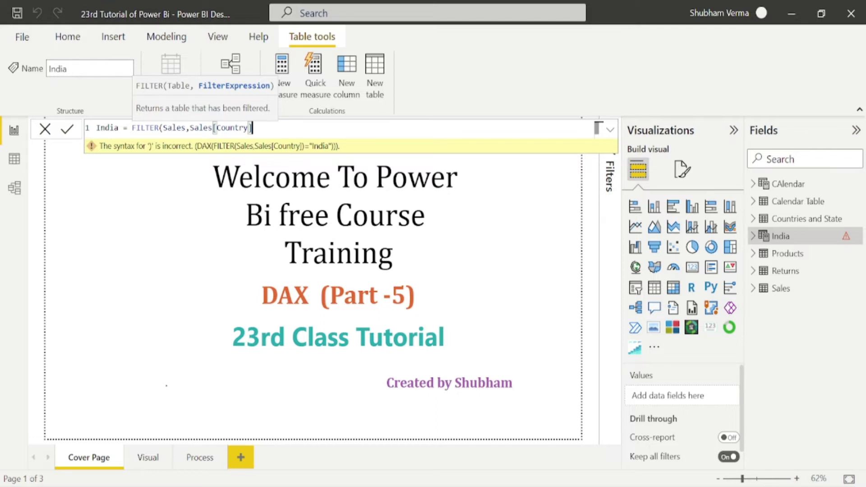
type("=\"India\")")
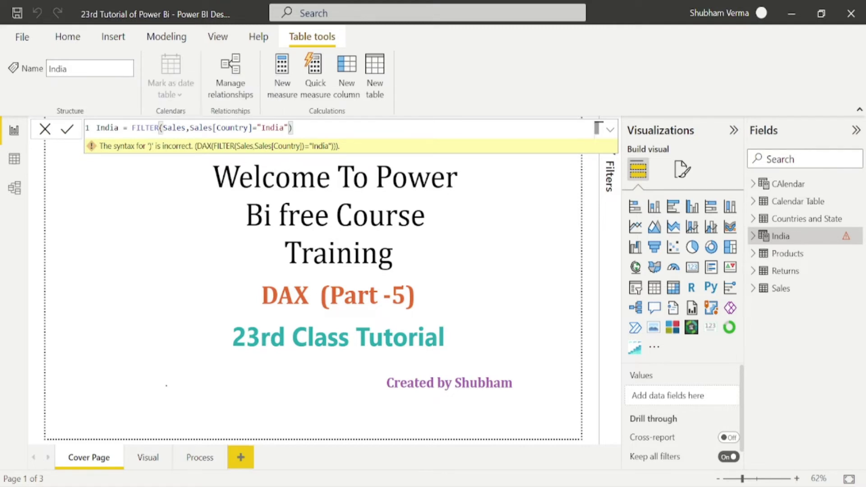
key("Return")
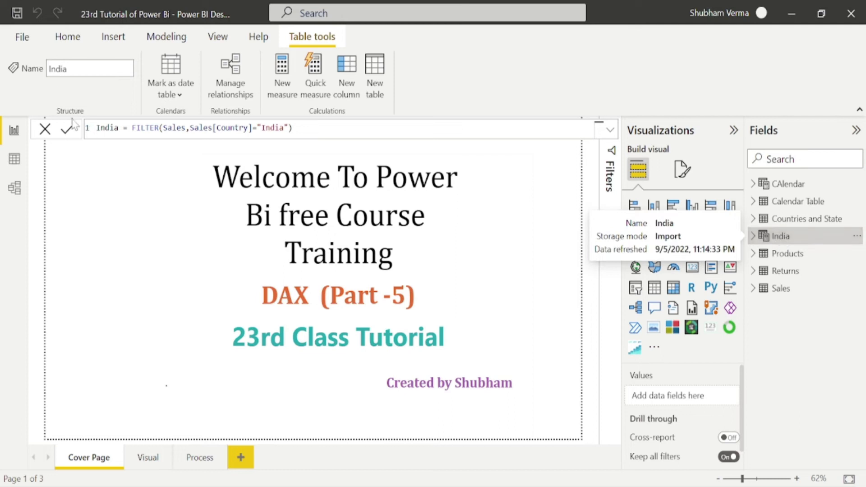
- View the India table's rows, selecting its Country and Products columns
left_click(14, 159)
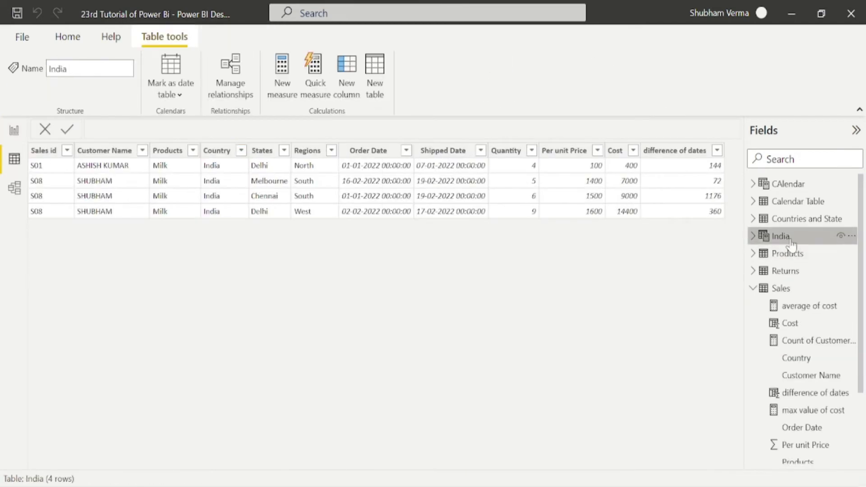
left_click(227, 154)
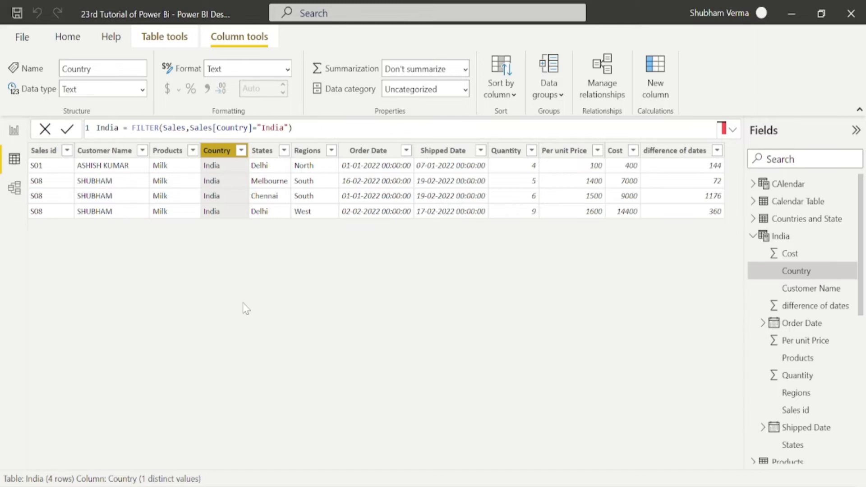
left_click(169, 153)
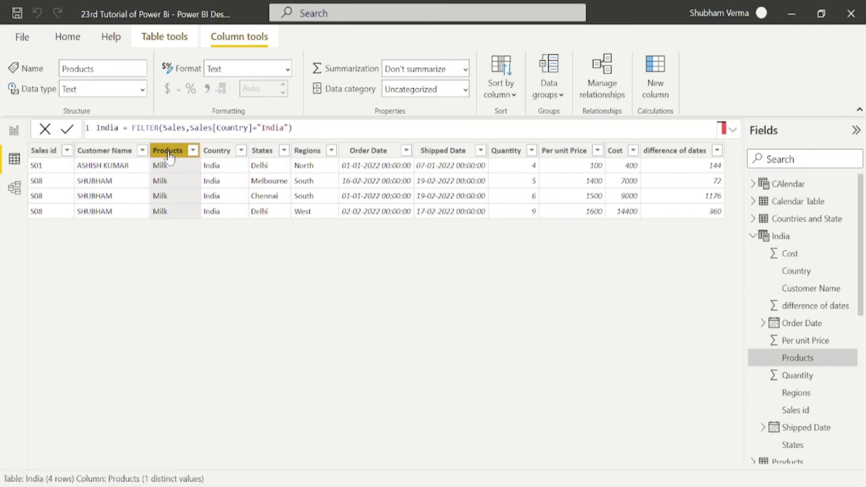
- Delete the India table from the model and display the Sales table's data
right_click(786, 243)
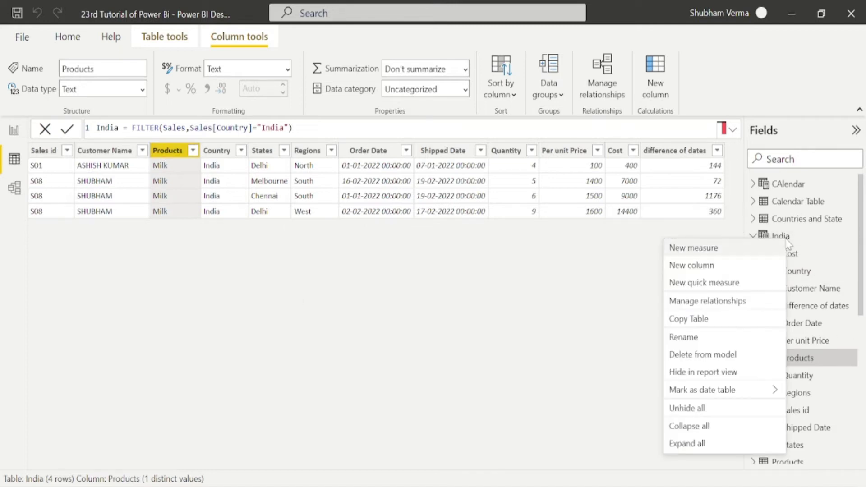
left_click(705, 359)
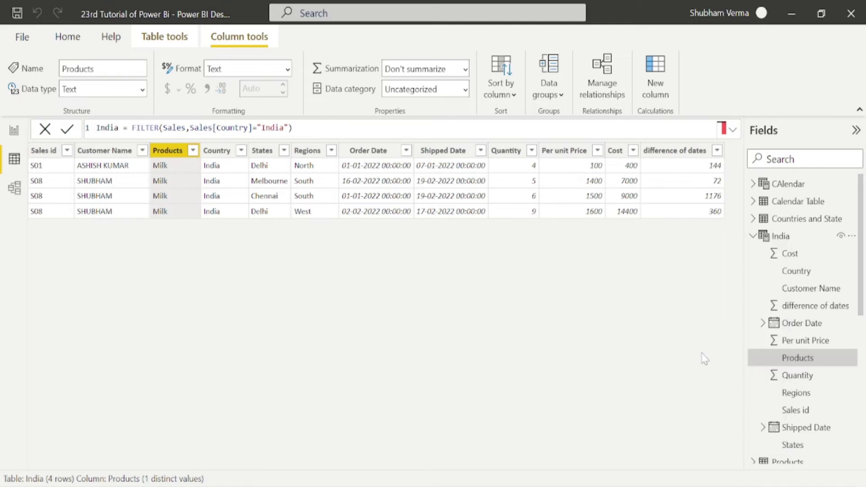
left_click(506, 279)
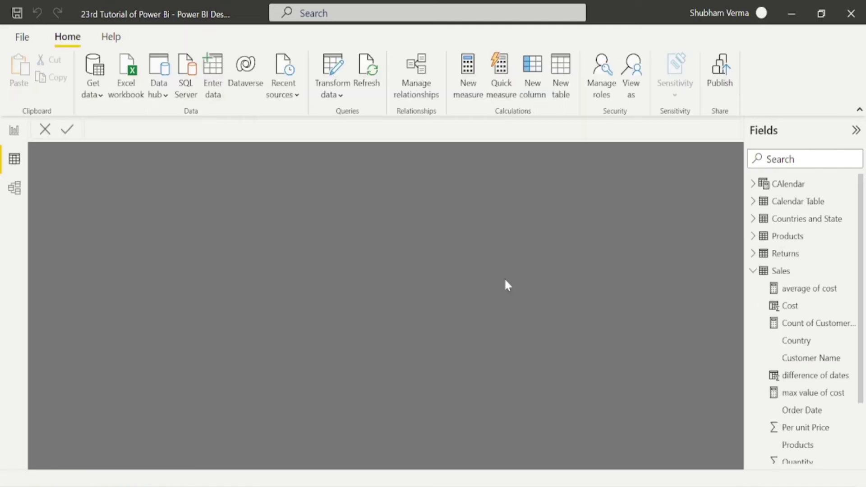
left_click(788, 272)
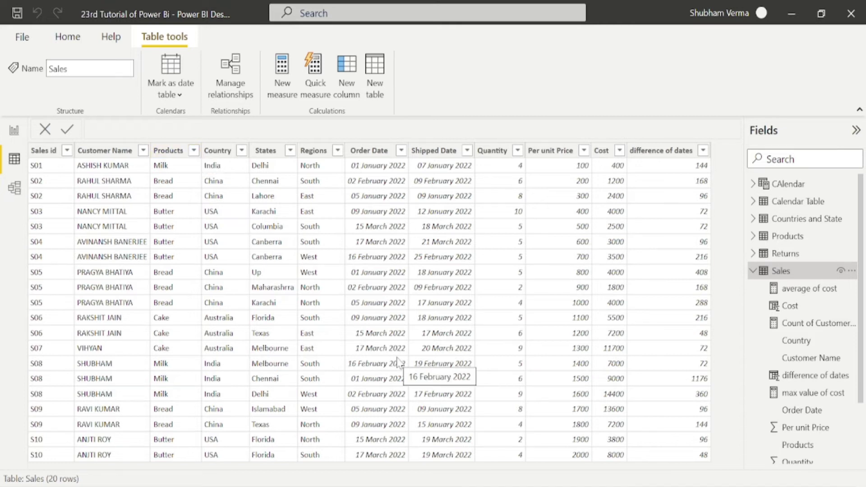
- From Report view, start a new calculated table named Product milk using FILTER
left_click(14, 132)
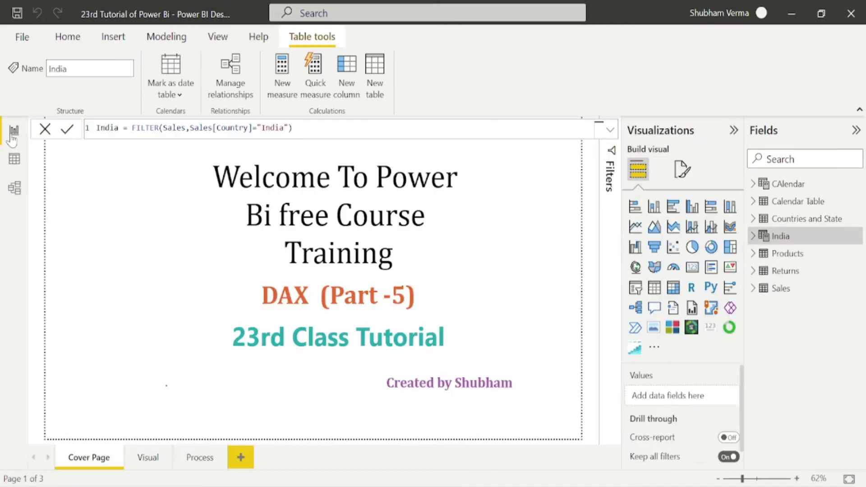
left_click(166, 36)
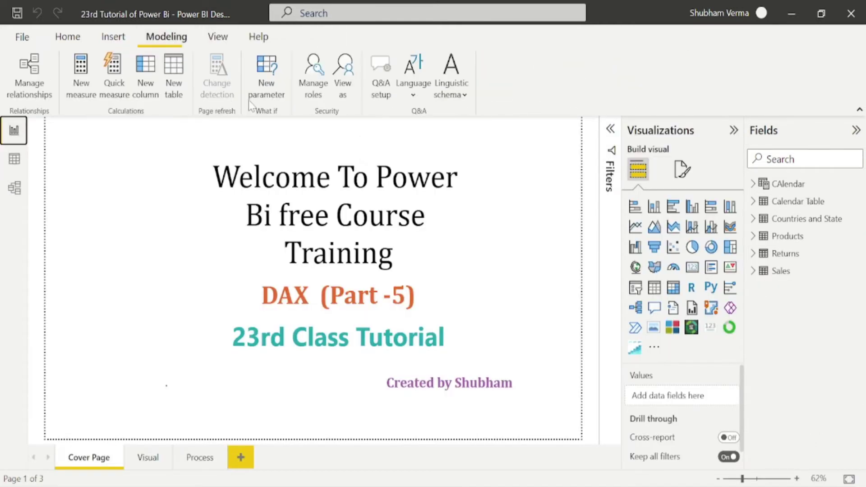
left_click(173, 77)
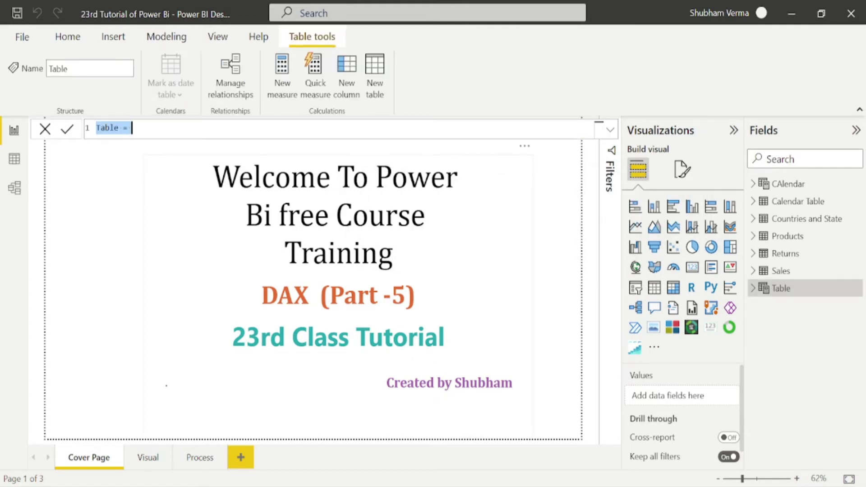
key("BackSpace")
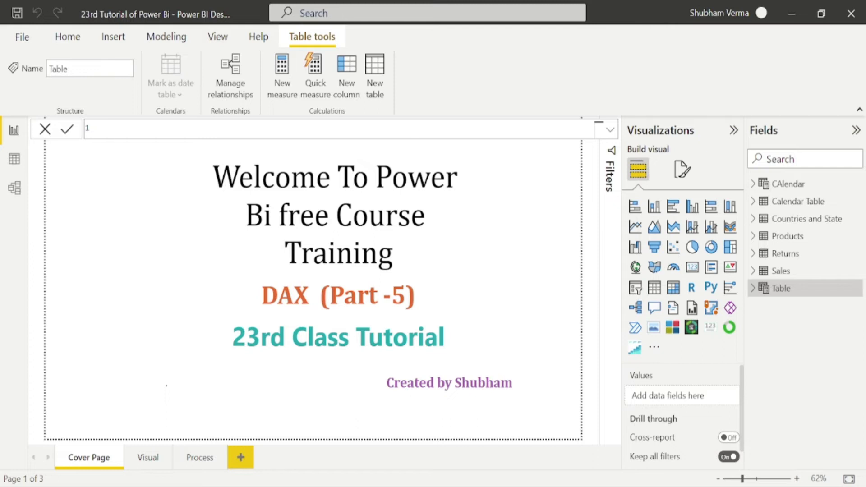
type("Product milk= filter")
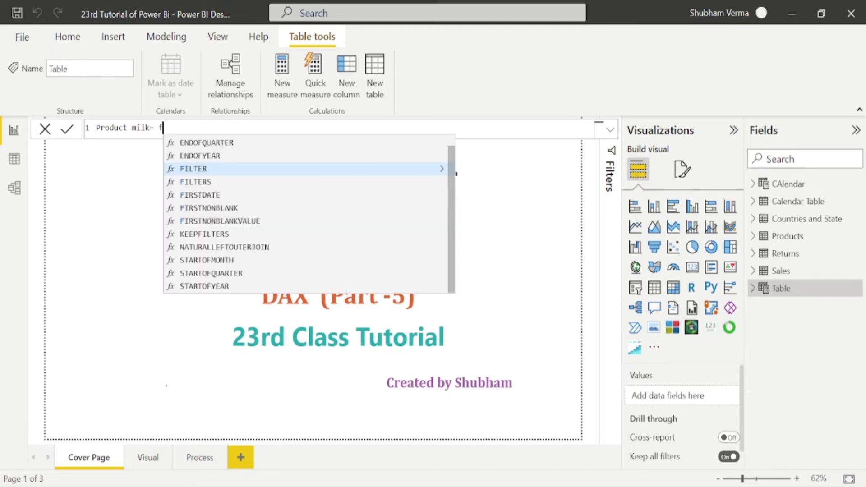
key("Tab")
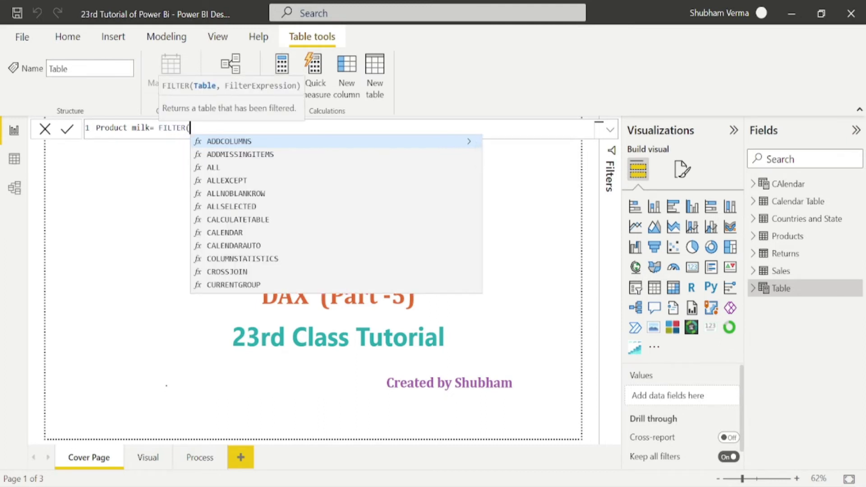
- Finish the formula as FILTER(sales,Sales[Products]="Milk") and commit the table
type("sales")
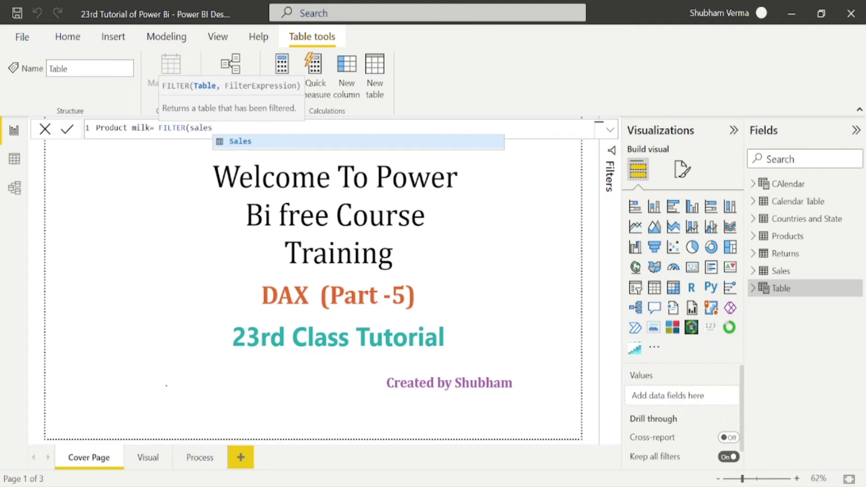
type(",")
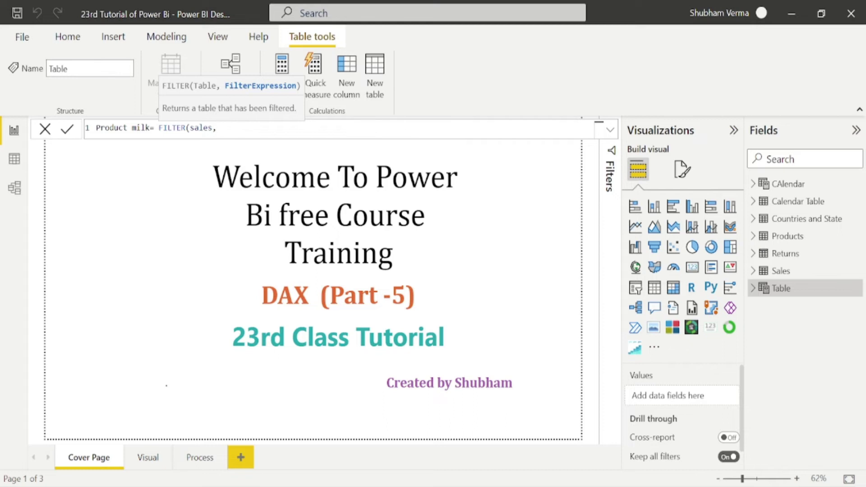
type("pr")
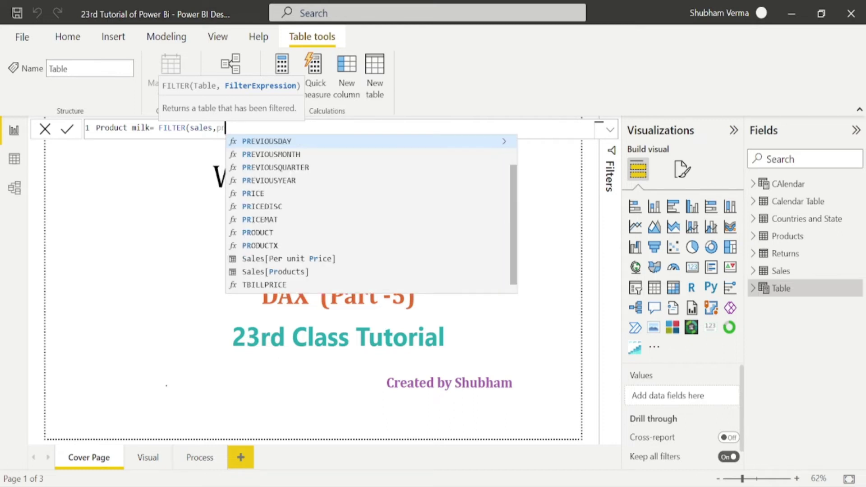
type("od")
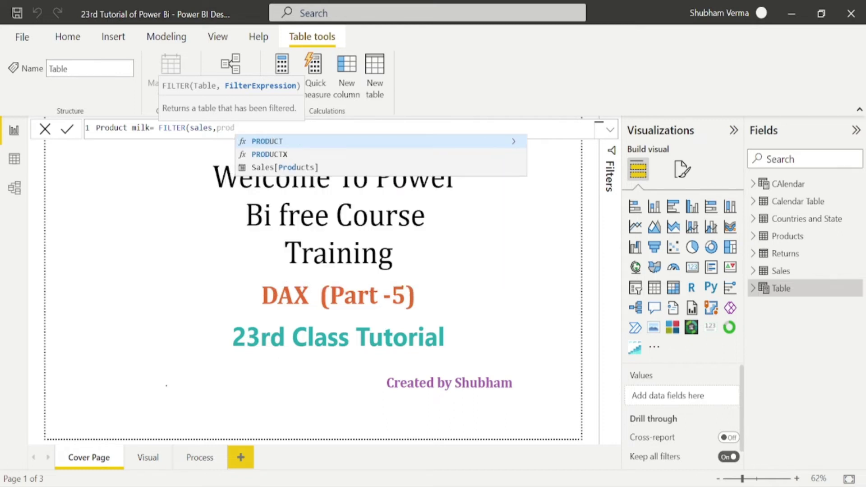
key("Down")
key("Down")
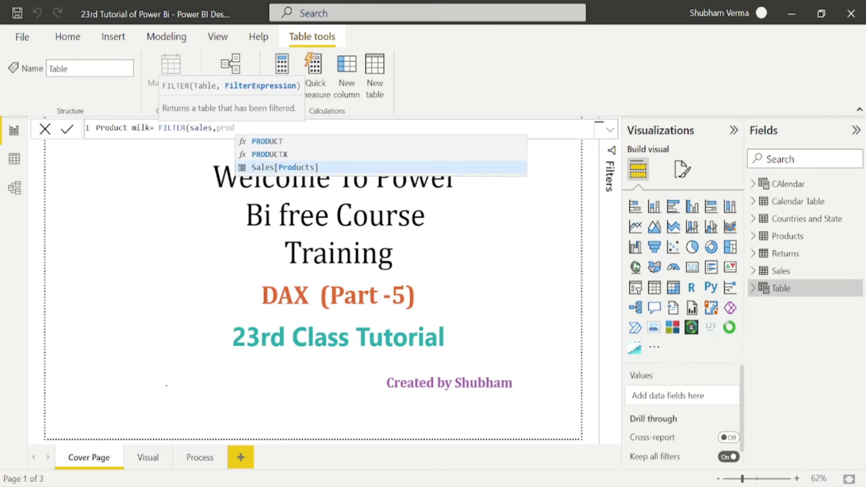
key("Tab")
type("=\"")
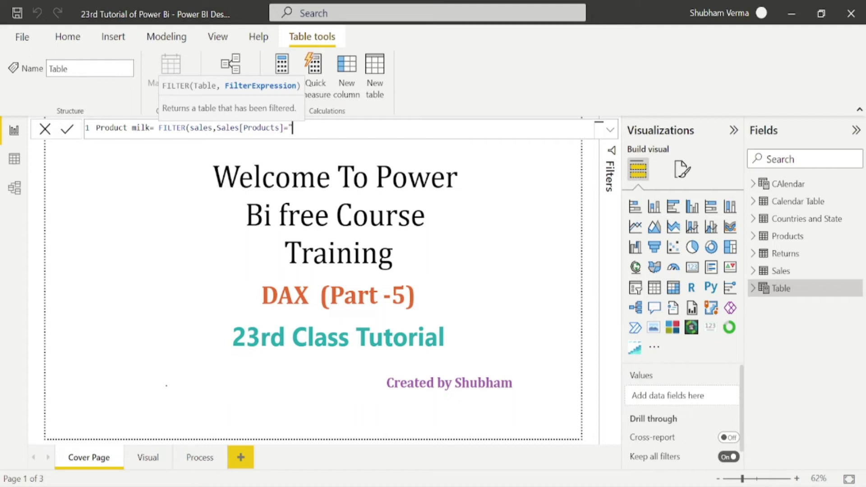
type("Milk\")")
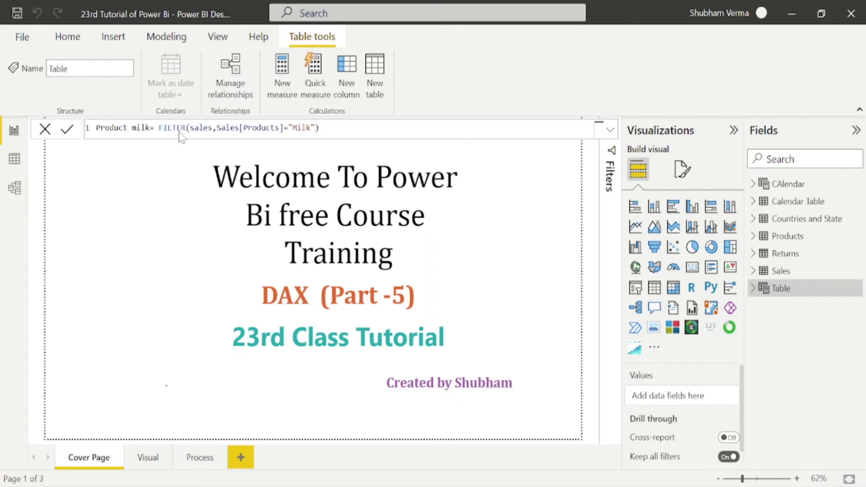
key("Return")
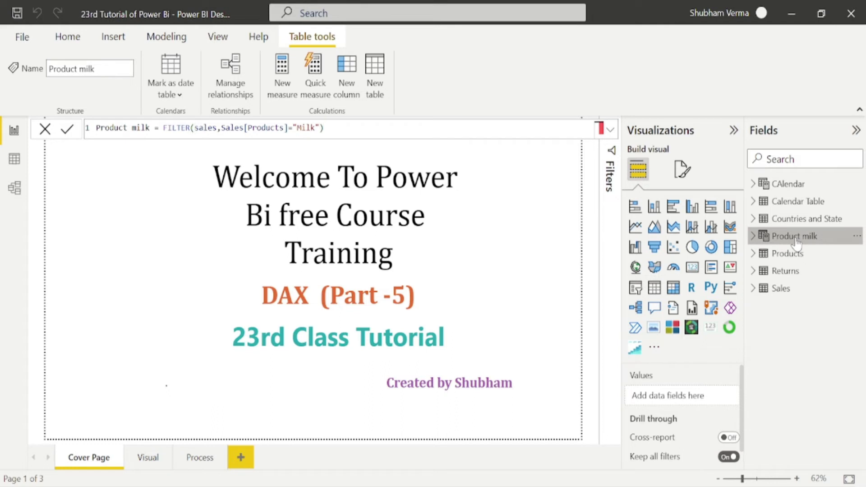
- Show the Product milk table in Data view and select its Products column
left_click(15, 164)
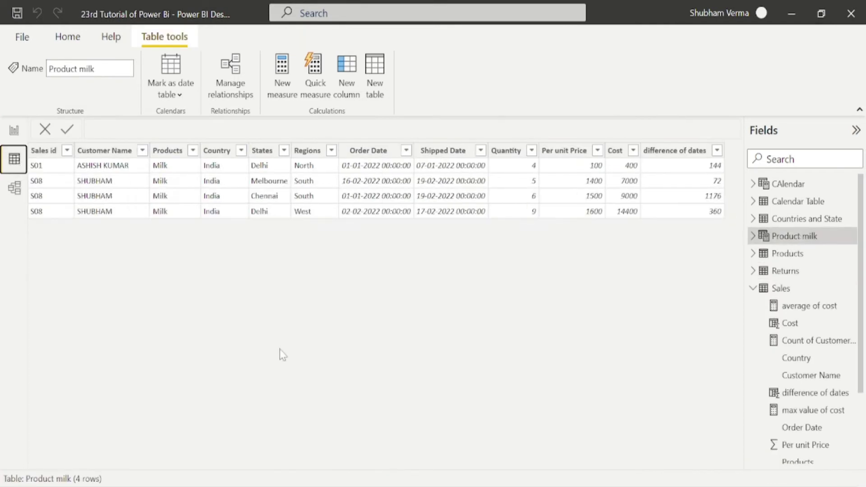
left_click(170, 151)
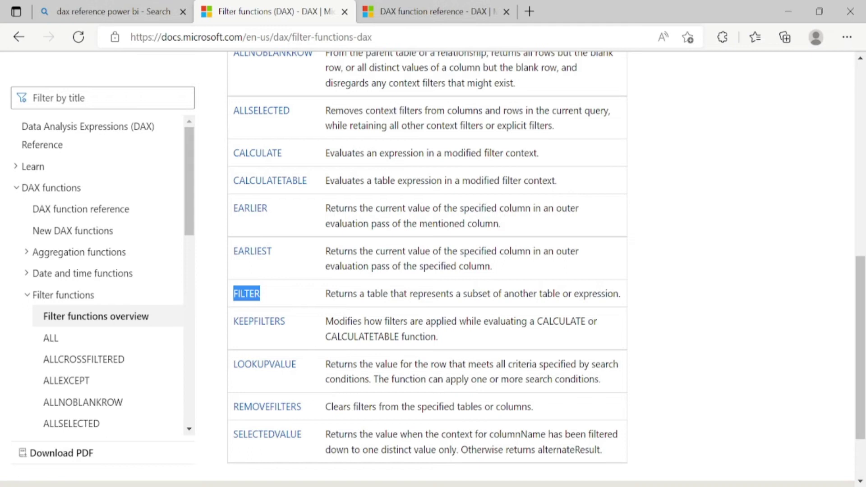
- Scroll up the Filter functions (DAX) page to the ALL through FILTER entries
scroll(227, 410, "up", 3)
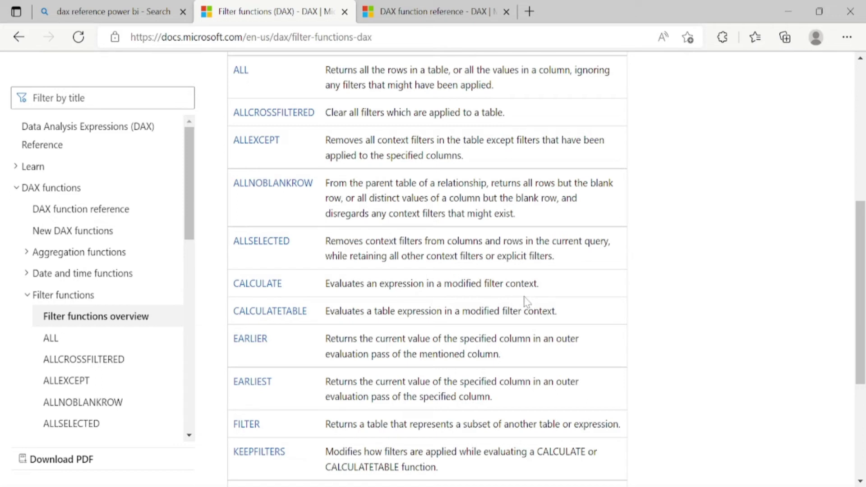
- Back in Power BI, delete the Product milk table from the model and view the Sales table
key("alt+Tab")
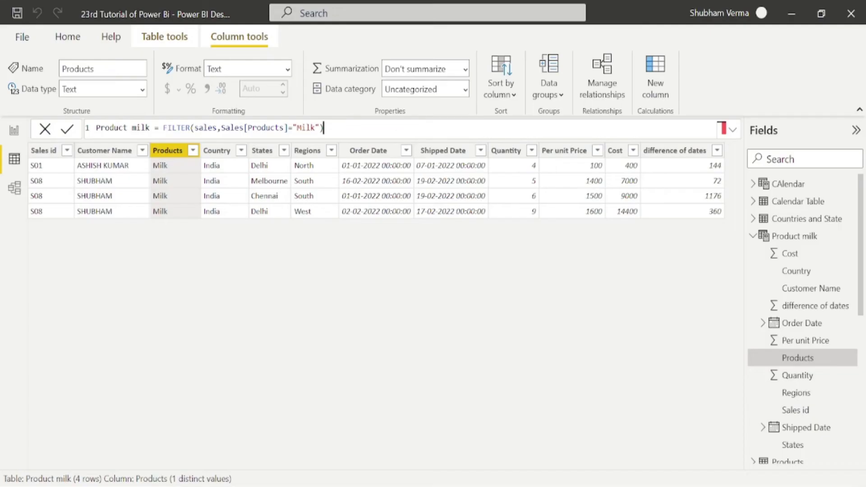
right_click(798, 239)
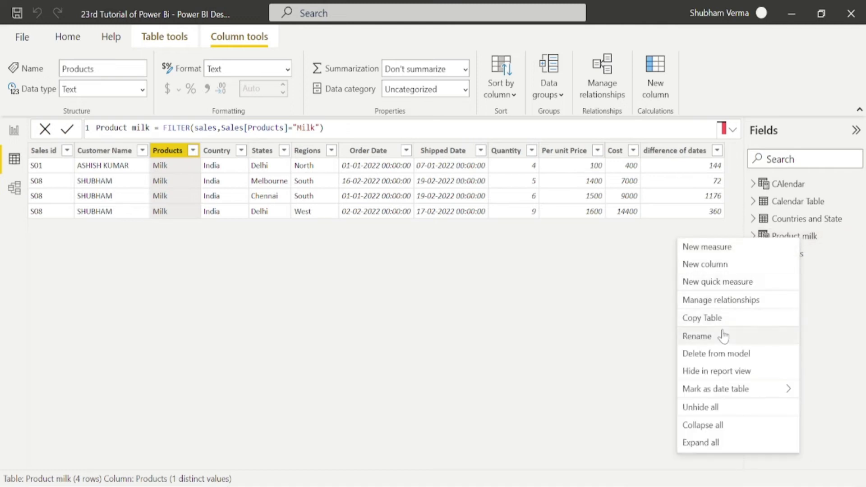
left_click(720, 354)
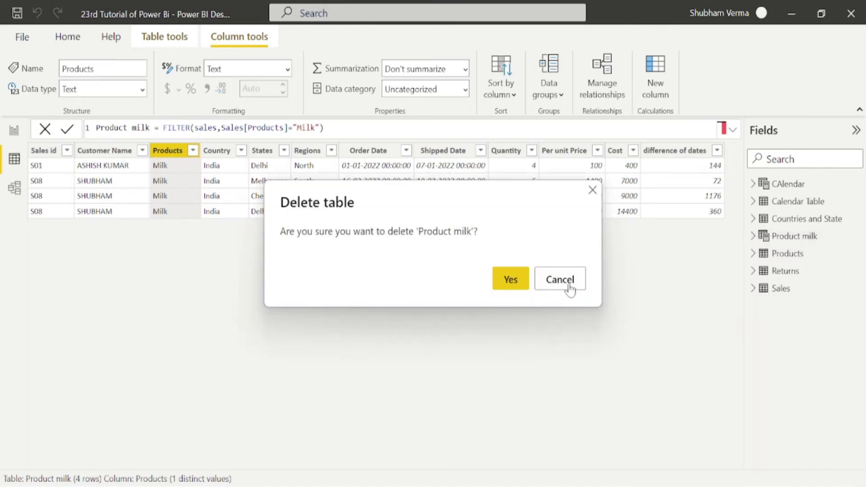
left_click(514, 280)
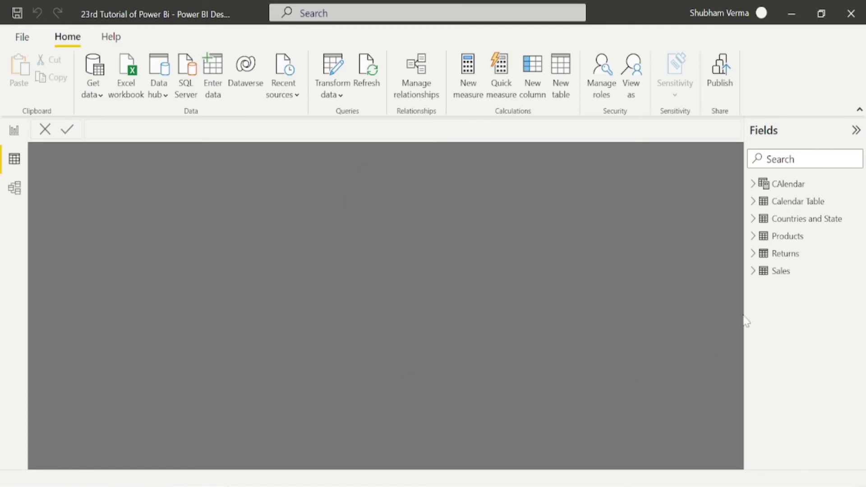
left_click(773, 273)
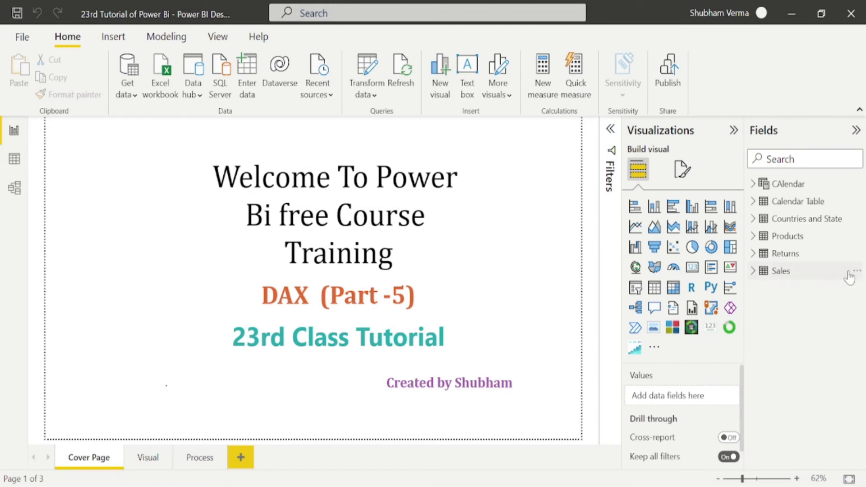
- Add a new Sales measure and start its formula as India Sales = CALCULATE(
left_click(857, 271)
left_click(857, 271)
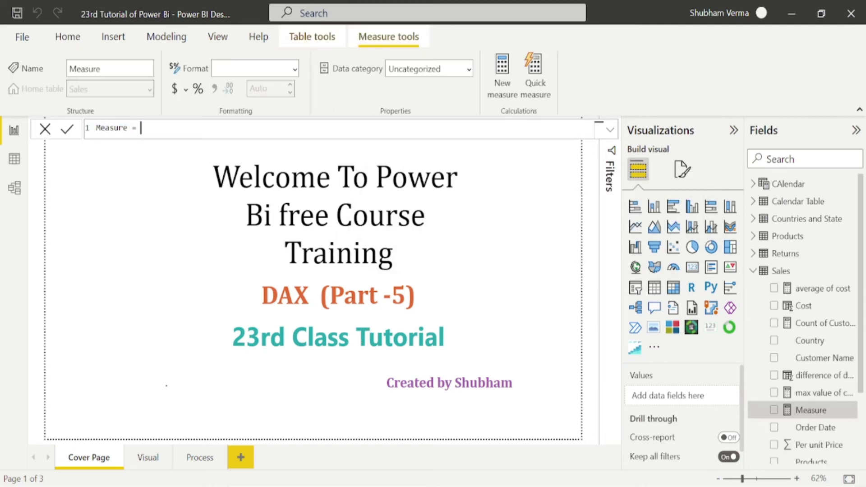
key("BackSpace")
key("BackSpace")
key("BackSpace")
key("BackSpace")
key("BackSpace")
key("BackSpace")
key("BackSpace")
key("BackSpace")
key("BackSpace")
key("BackSpace")
type("India Sales =")
type("cal")
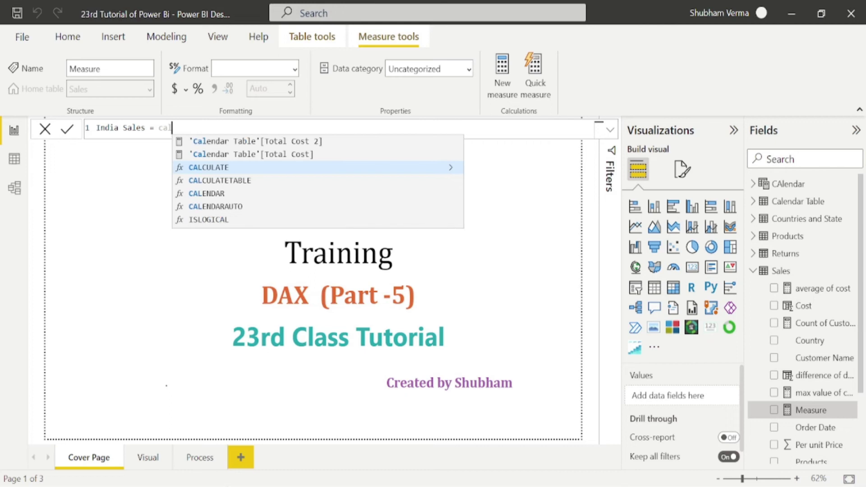
key("Tab")
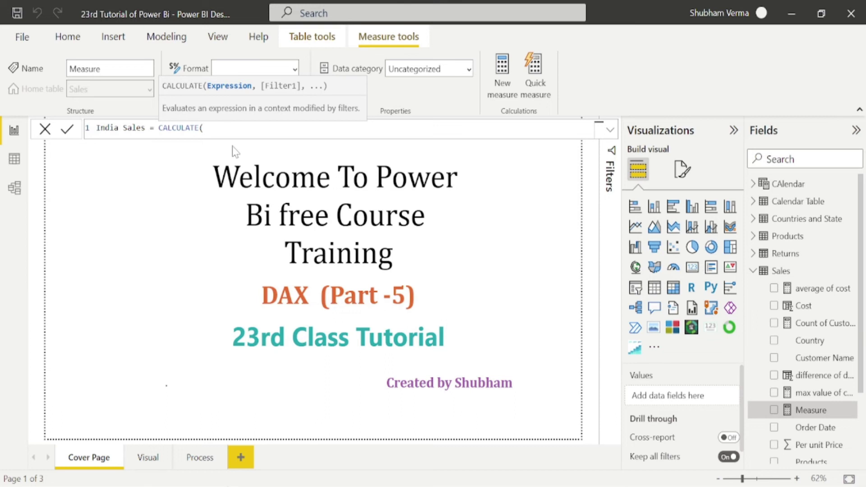
- Enter SUM(Sales[Sales]) as the first argument of the India Sales formula
type("su")
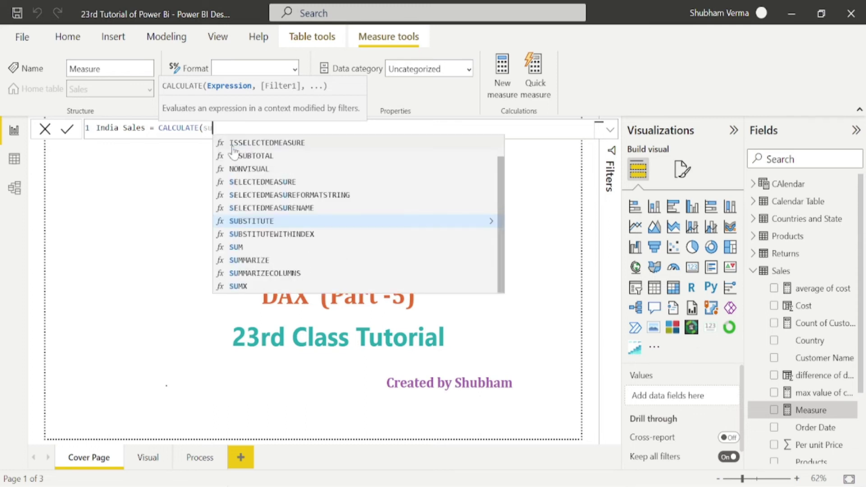
type("m")
left_click(233, 153)
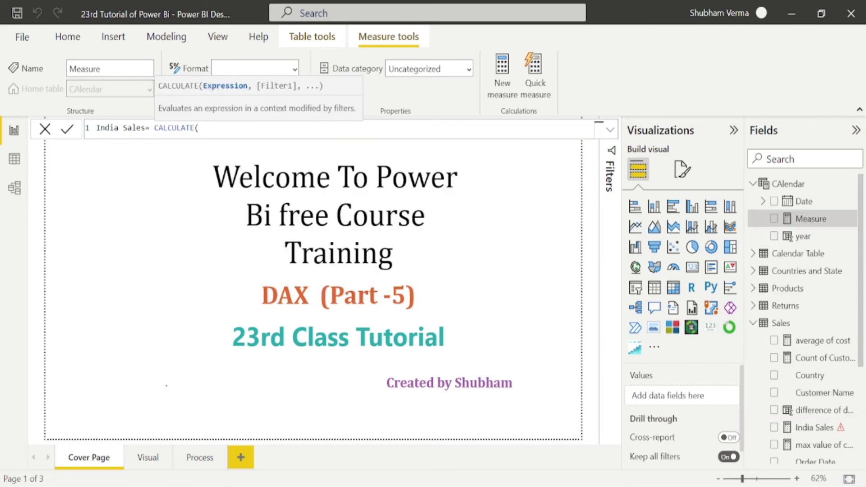
type("sum")
key("Tab")
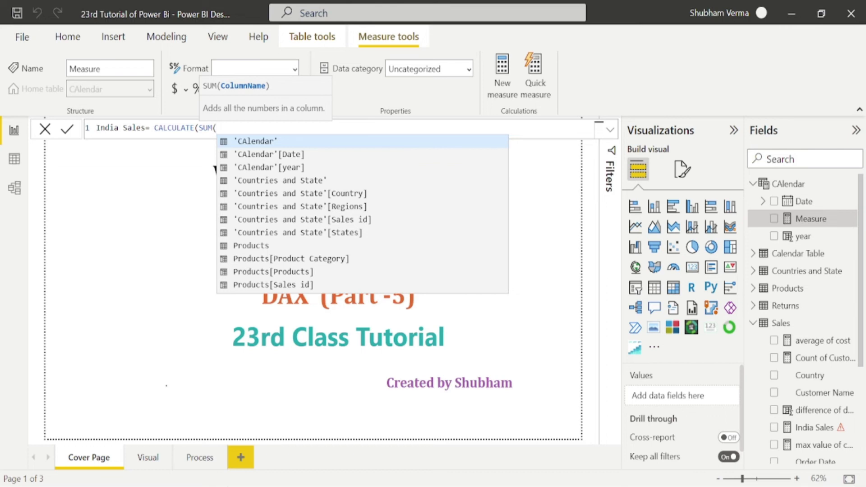
type("sal")
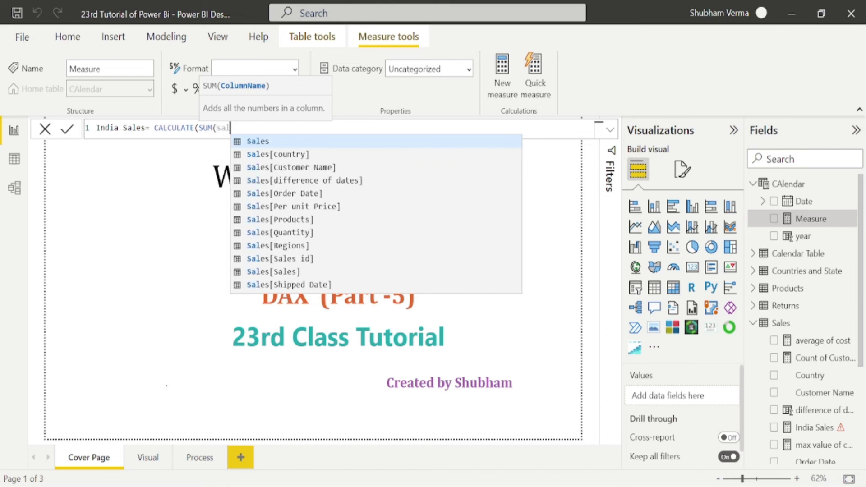
key("Down")
key("Down")
key("Down")
key("Down")
key("Down")
key("Down")
key("Down")
key("Down")
key("Down")
key("Down")
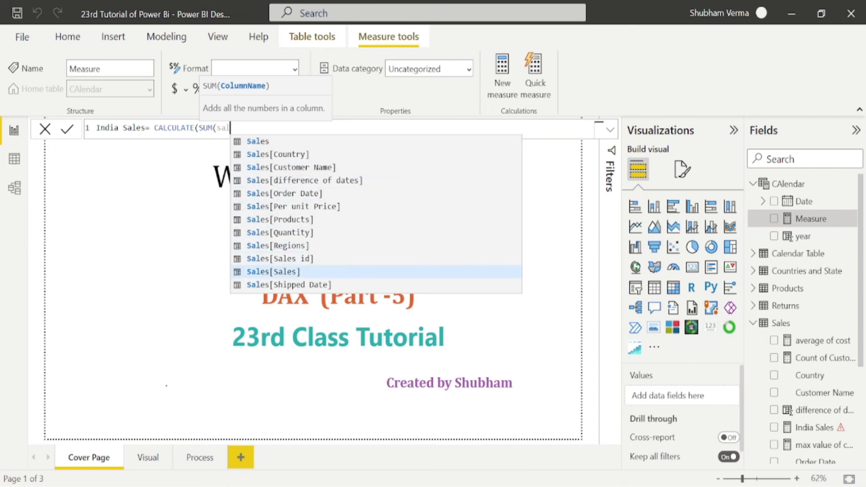
key("Tab")
type(")")
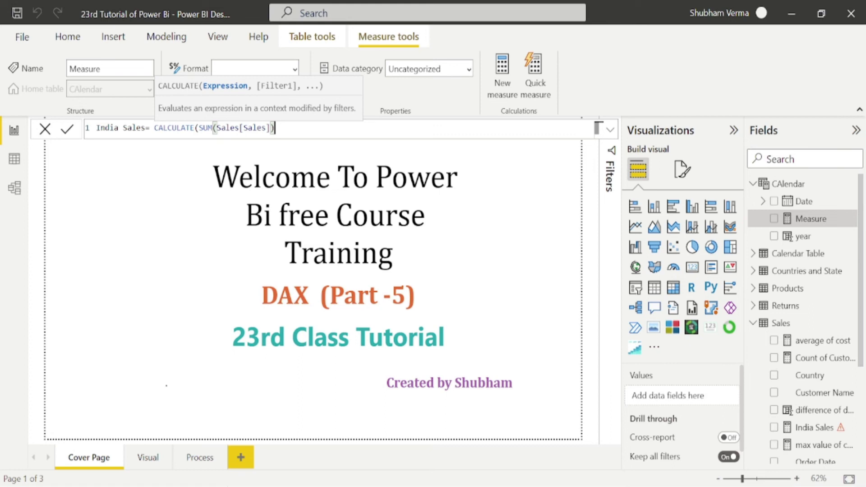
- Add the filter Sales[Country]="India" to complete the CALCULATE formula
type(",")
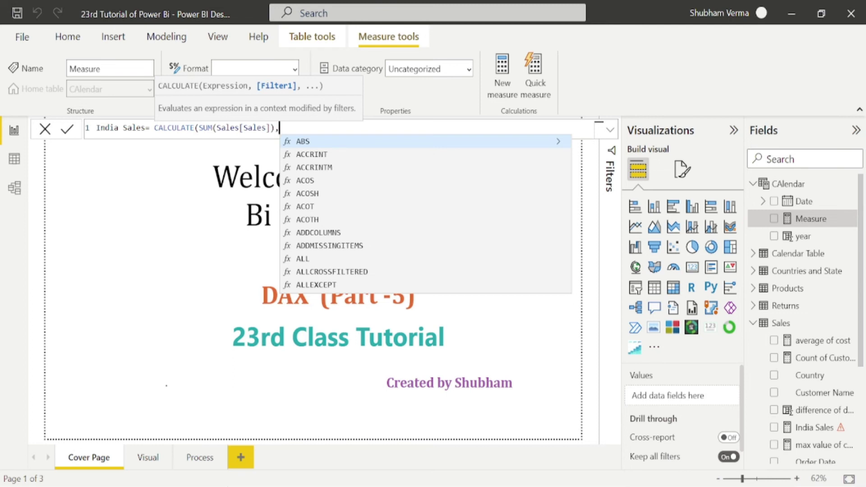
type("coun")
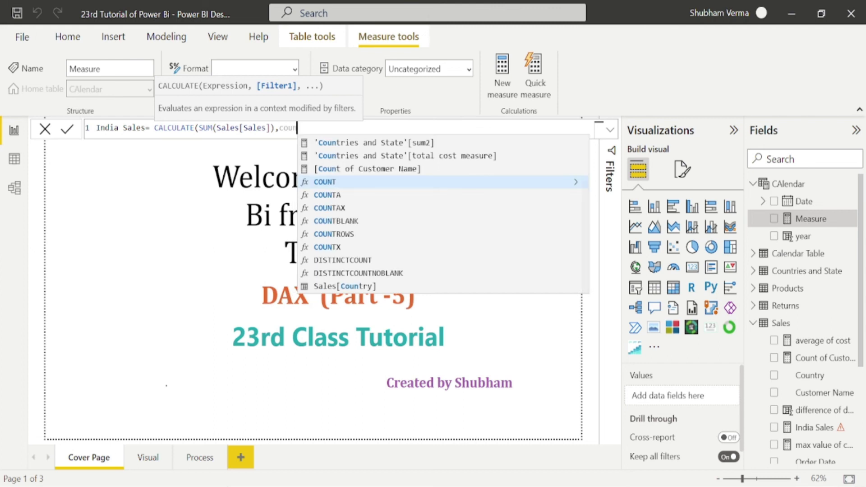
key("Up")
key("Up")
key("Down")
key("Down")
key("Down")
key("Down")
key("Down")
key("Down")
key("Down")
key("Down")
key("Down")
key("Down")
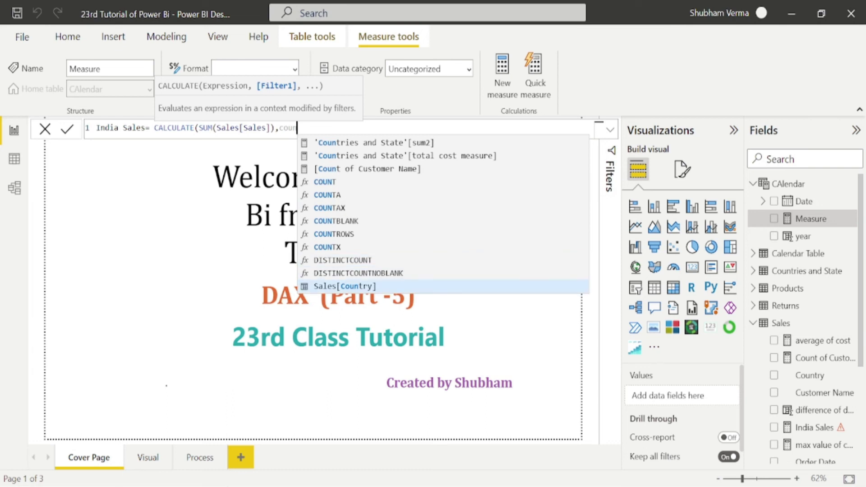
key("Tab")
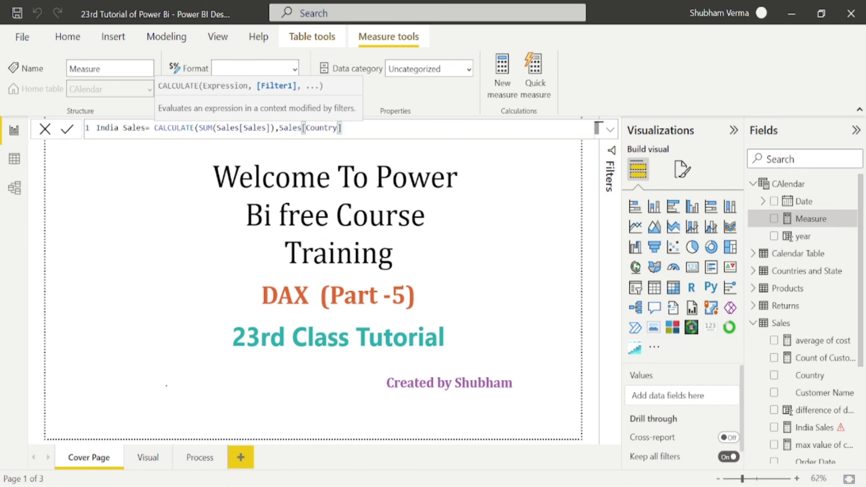
type("=\"India\")")
- Dismiss the name-in-use warning and commit the measure under the name India Sales 2
key("Return")
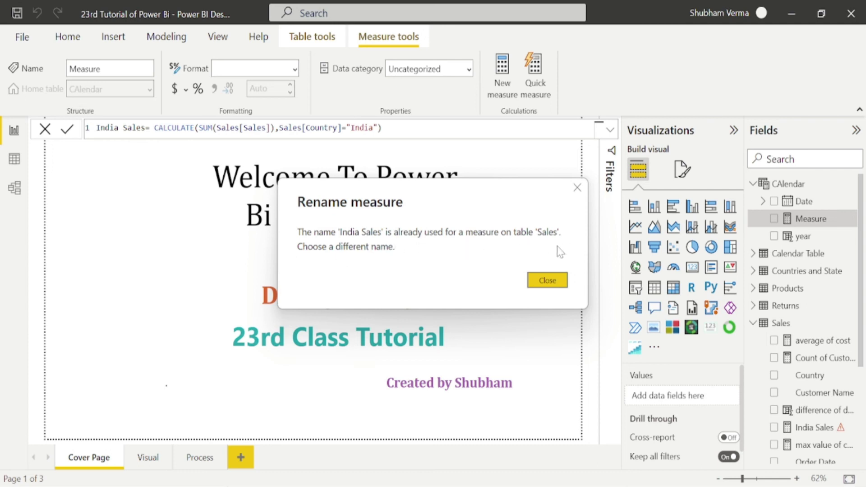
left_click(550, 283)
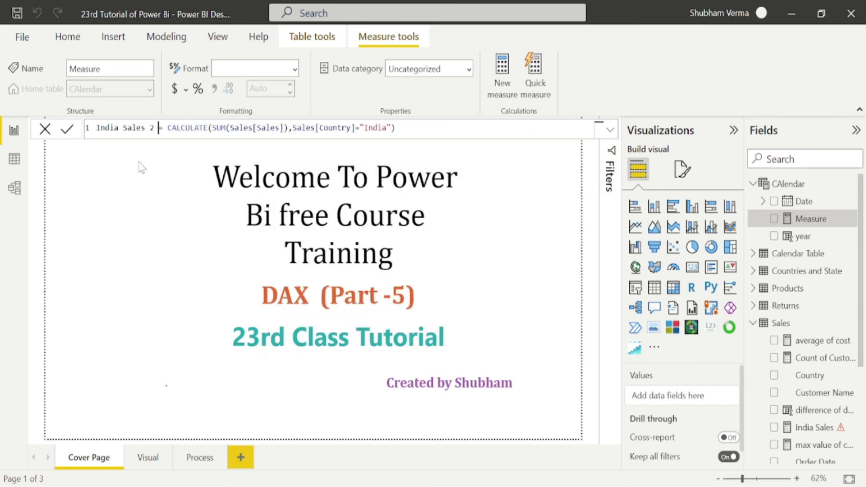
left_click(395, 128)
key("Return")
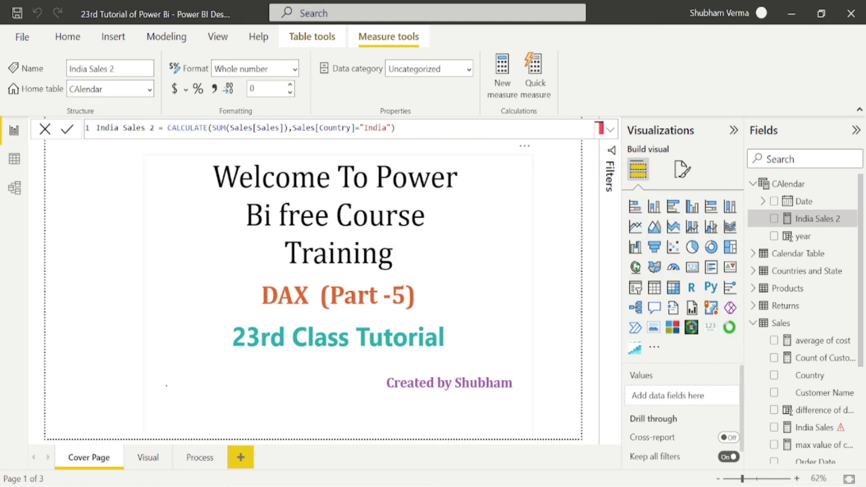
- Place an empty card visual on the Visual page and filter the Fields list by 'ind'
left_click(150, 458)
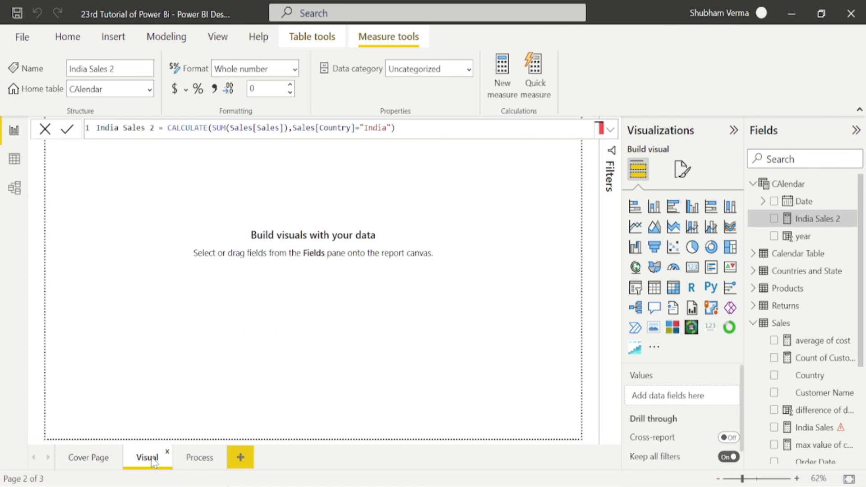
left_click(313, 360)
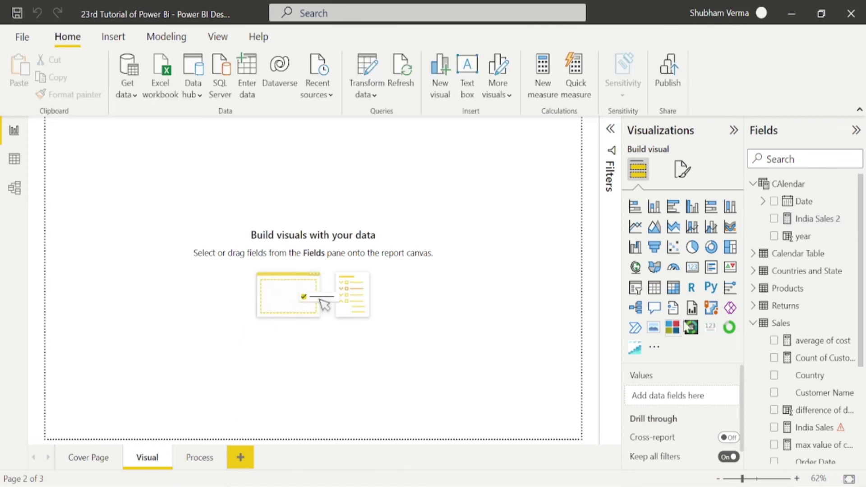
left_click(697, 271)
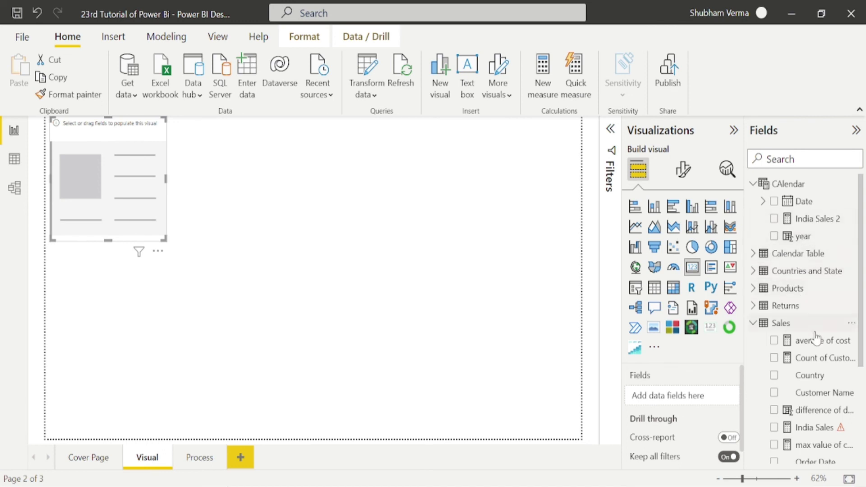
scroll(800, 329, "down", 3)
scroll(809, 322, "up", 3)
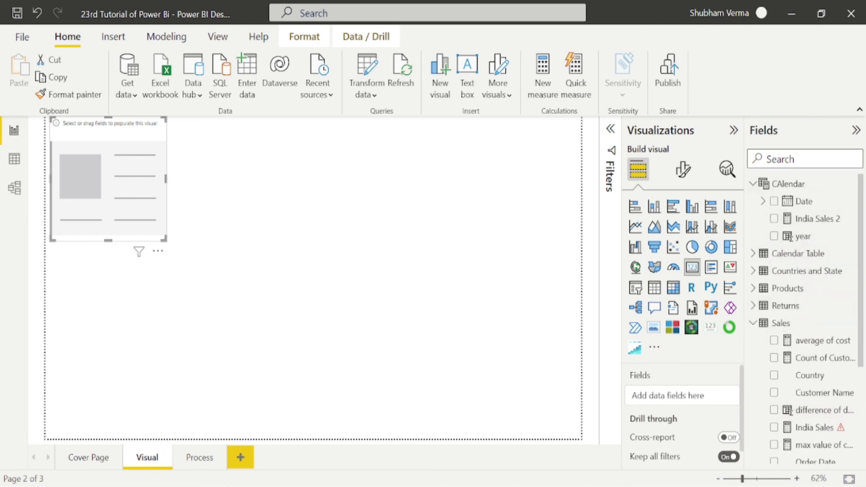
type("ind")
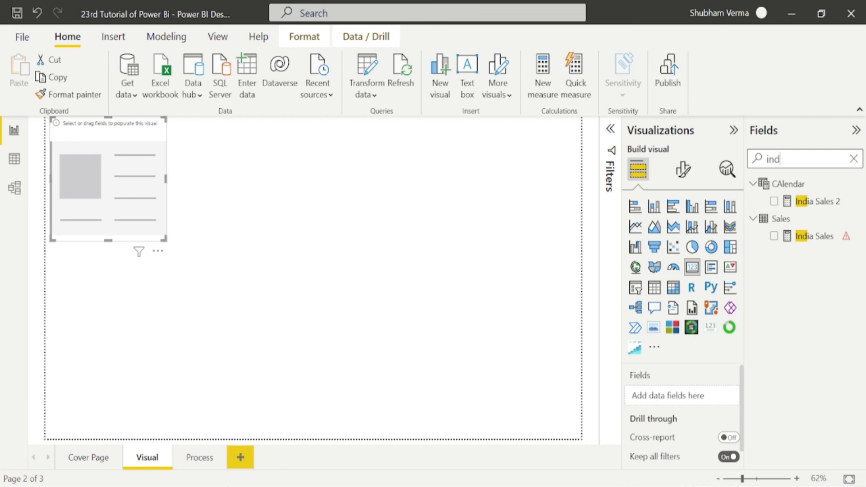